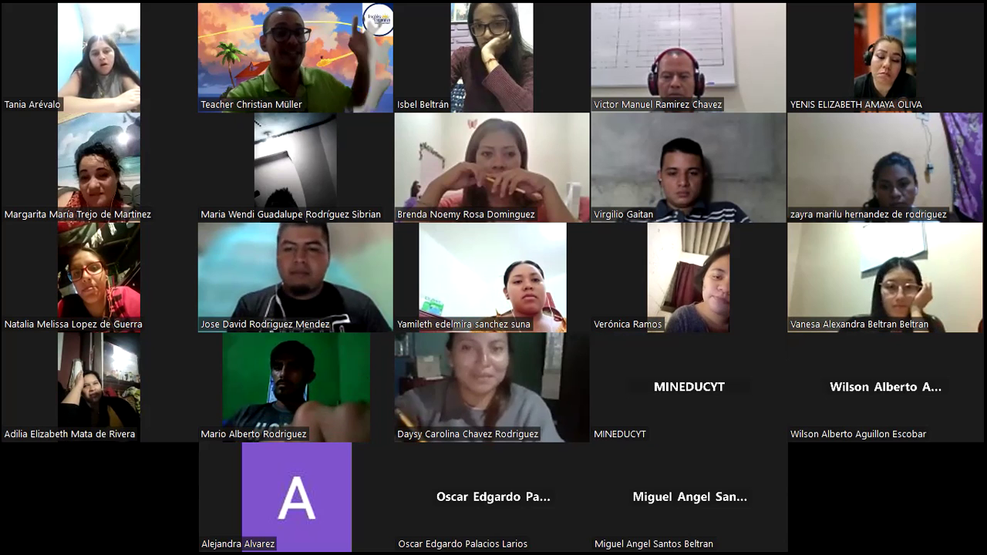
Switch to the browser and open the attendance spreadsheet CONTROL ASISTENCIA Y NOTAS FI 14 CAMPAÑA 06_2023_02 at the June date columns
key(alt+Tab)
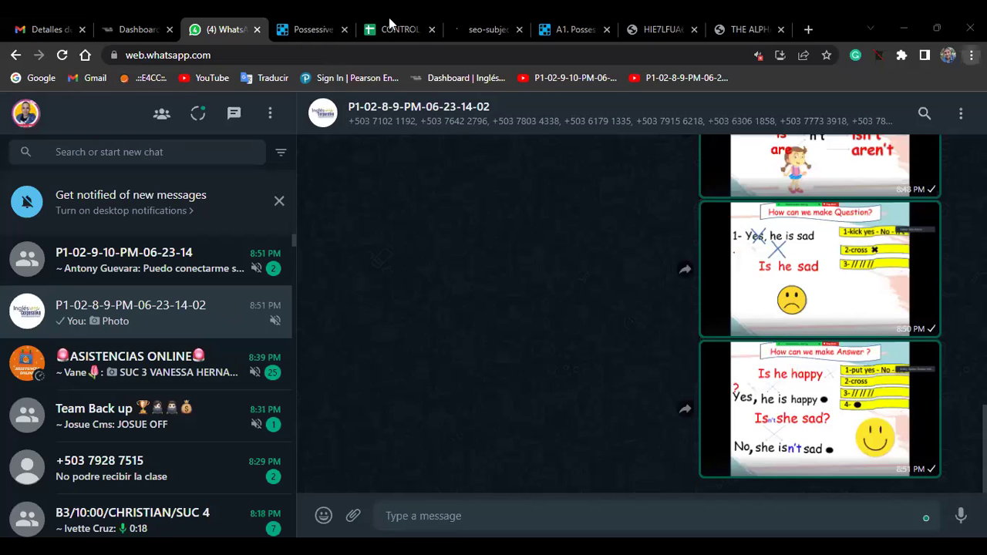
click(397, 29)
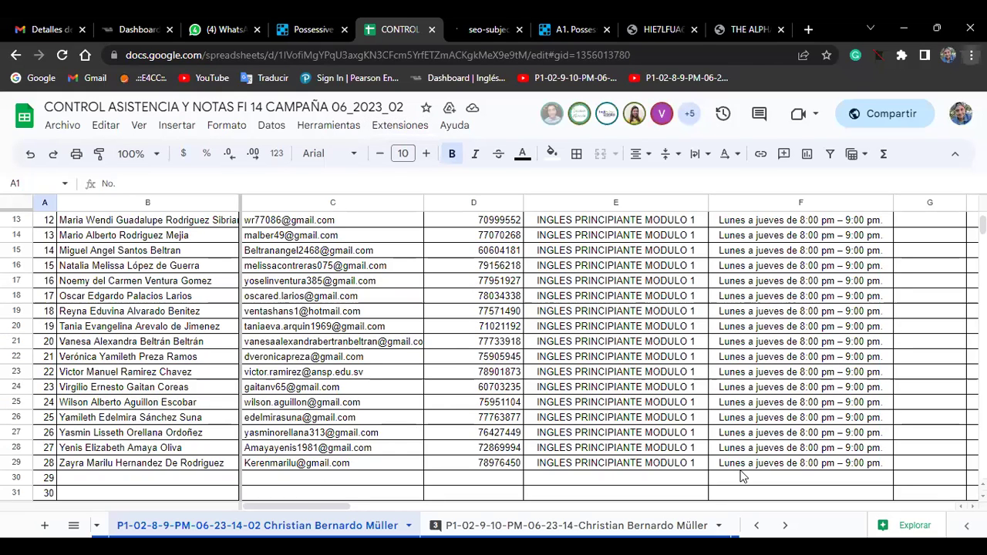
click(767, 505)
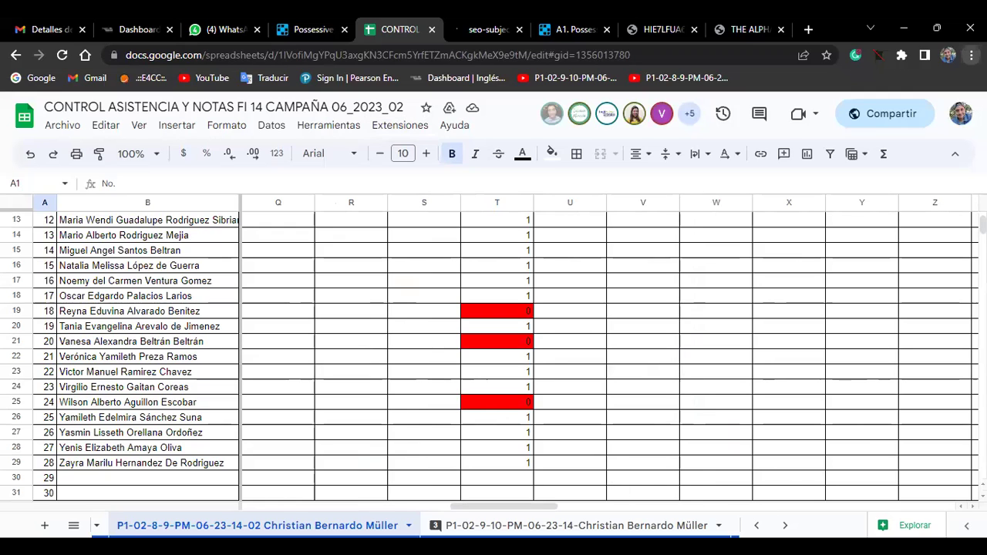
scroll(652, 297, up, 3)
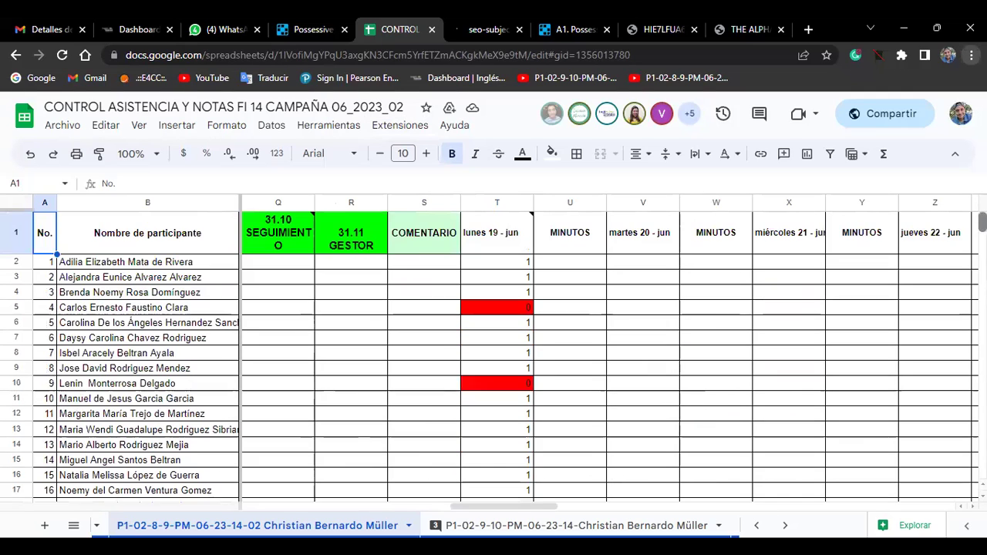
click(561, 266)
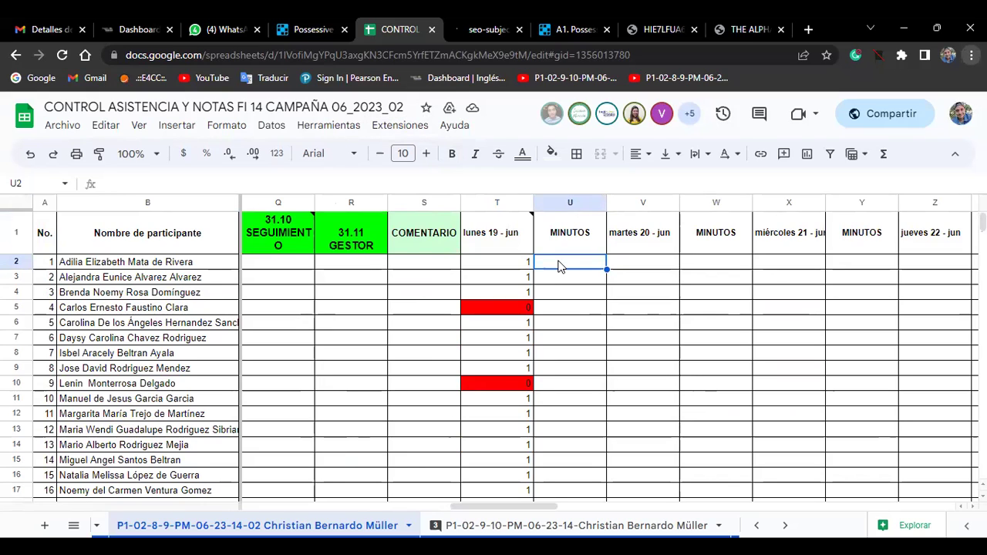
text(0)
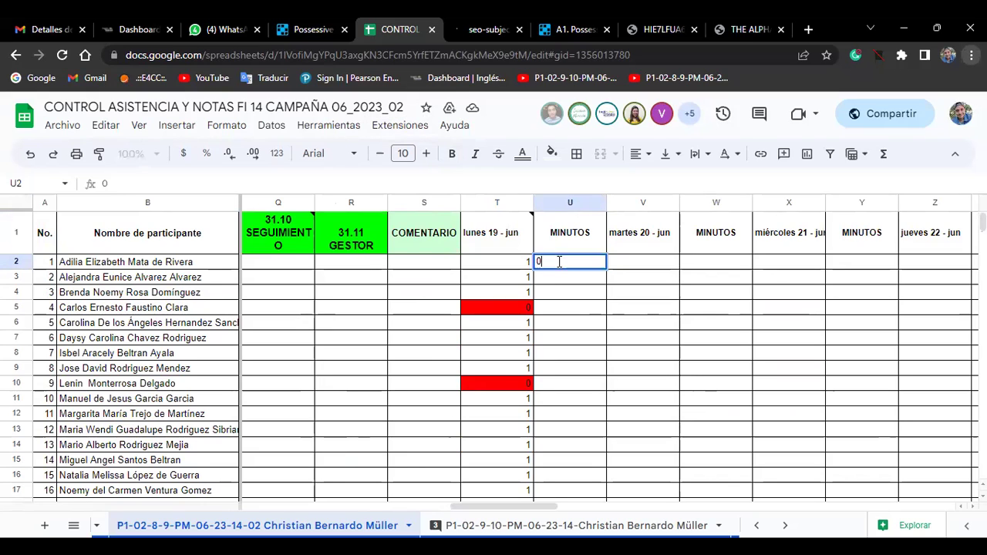
click(567, 279)
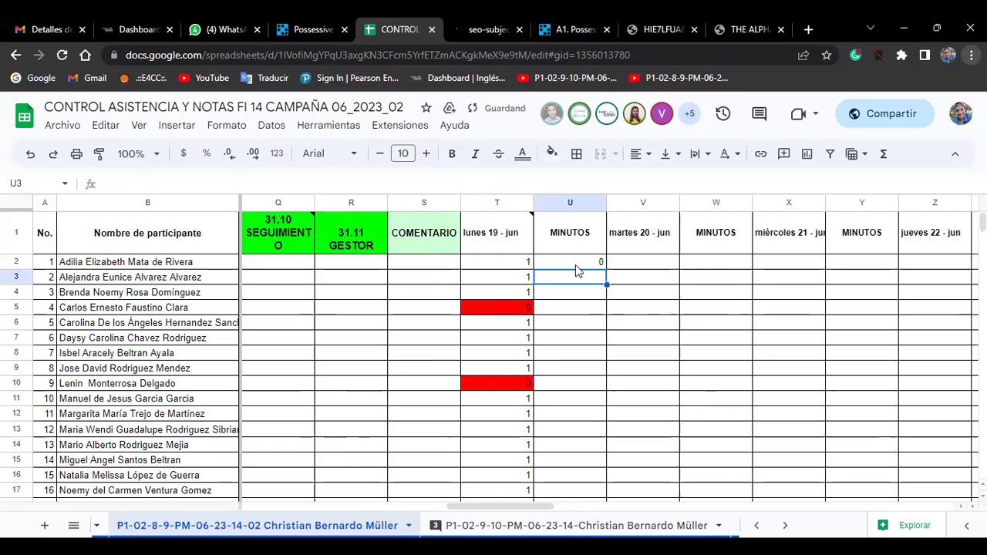
Enter 1 in cells U2, U3 and U4 of the MINUTOS column for the first three participants
click(575, 264)
text(1)
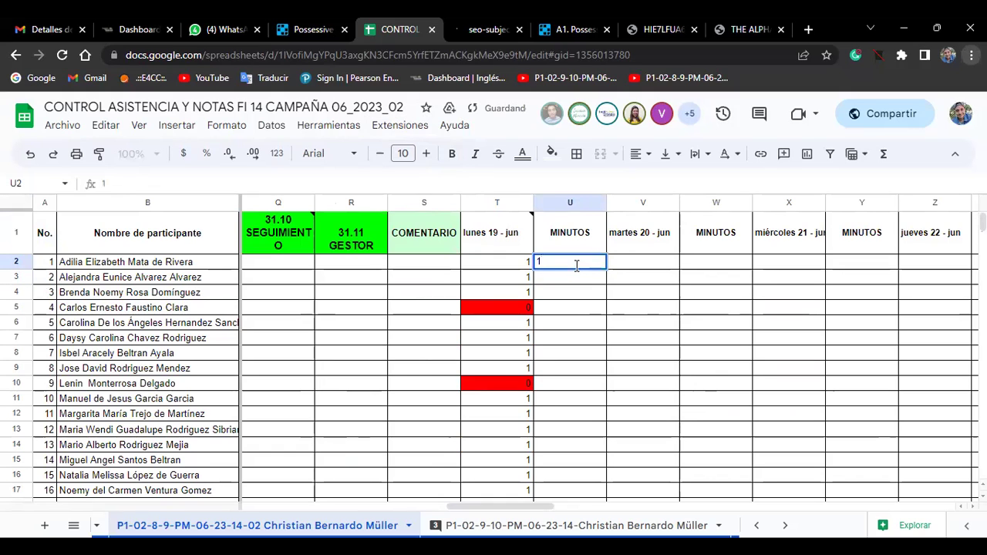
click(579, 276)
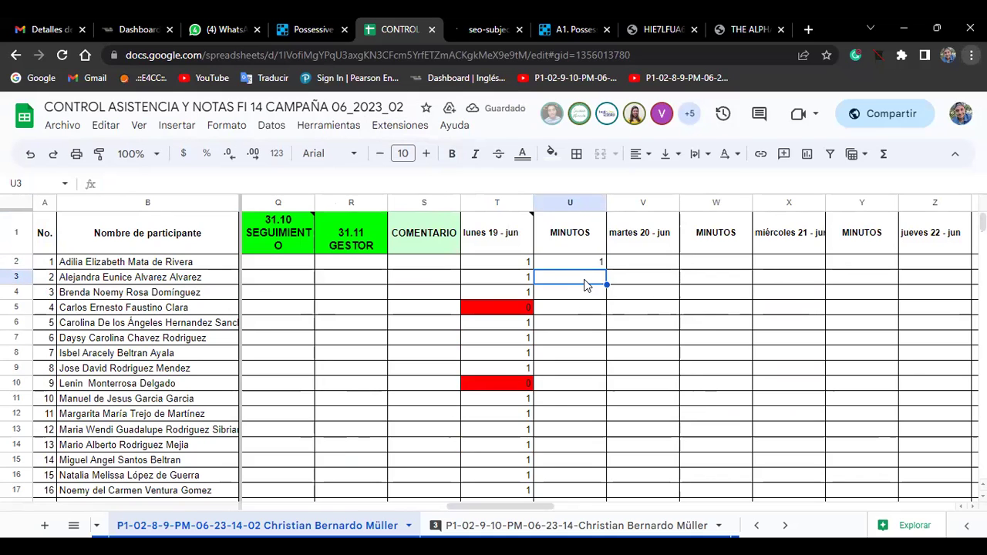
text(1)
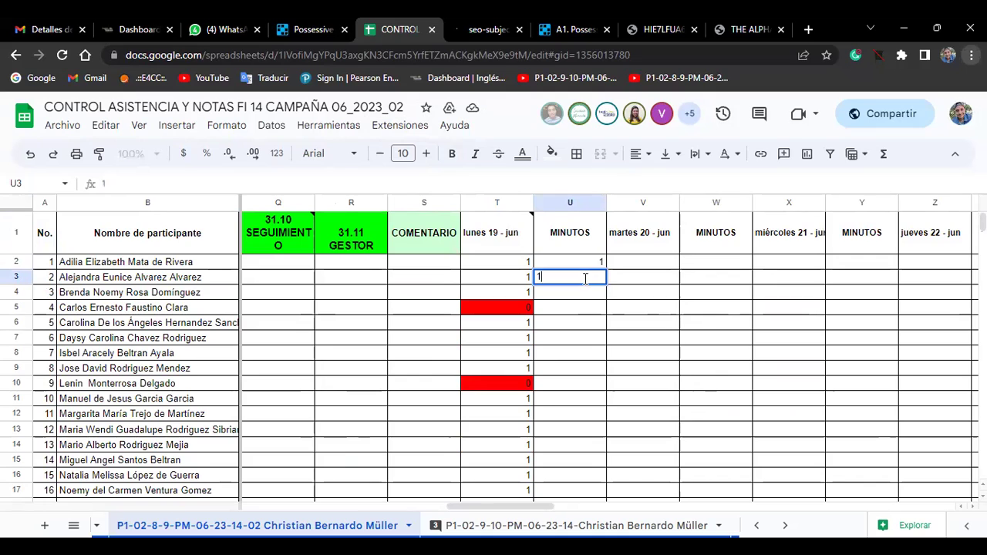
key(Return)
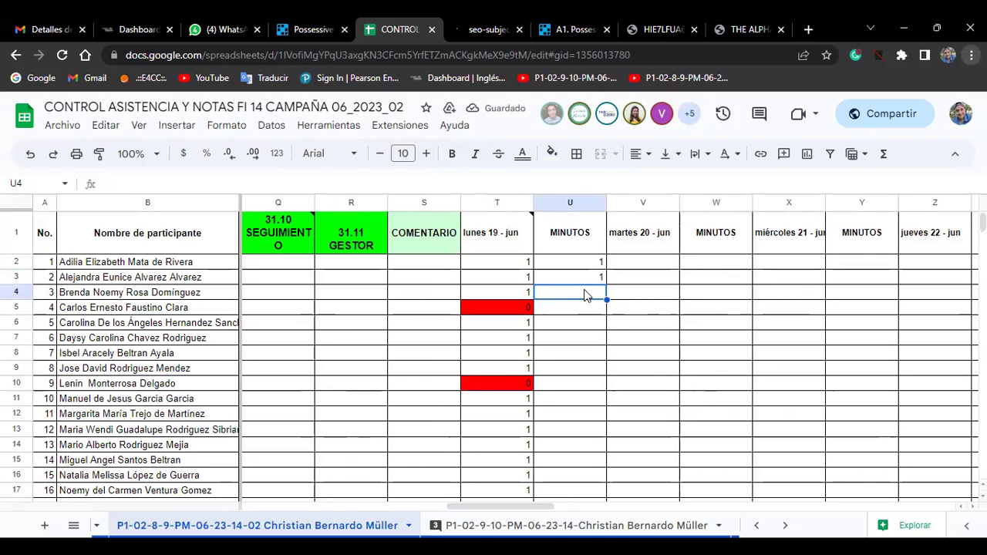
text(1)
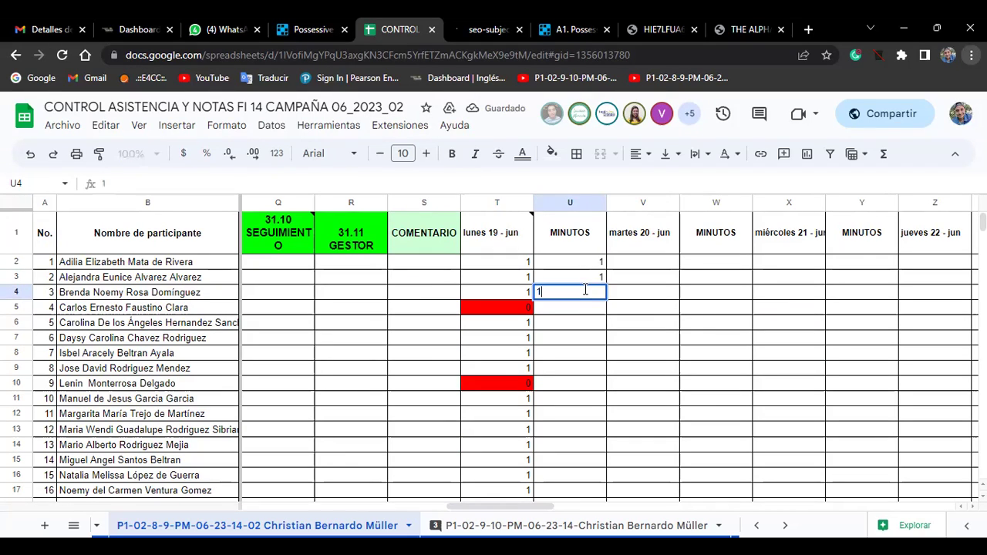
key(Return)
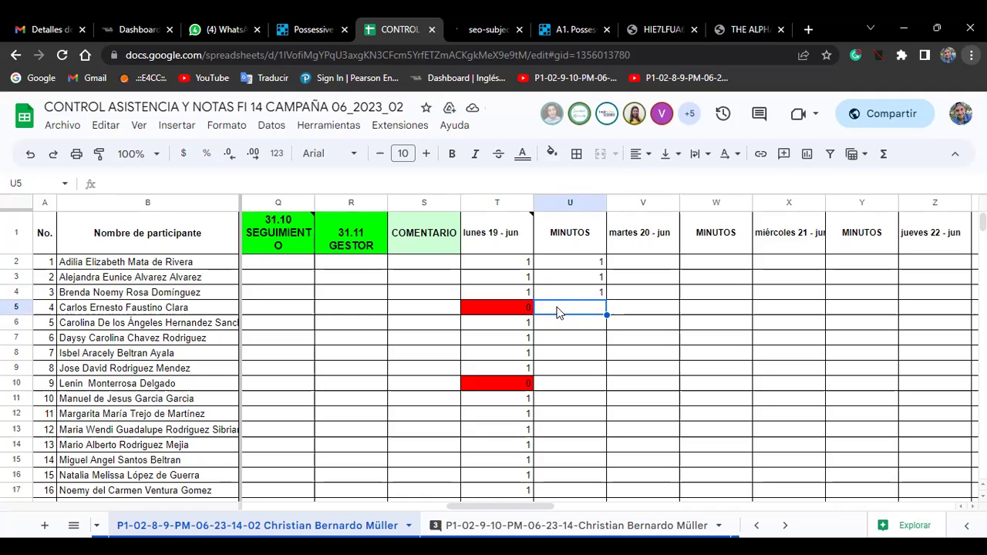
Enter 0 in cells U5 and U6 for the fourth and fifth participants
text(0)
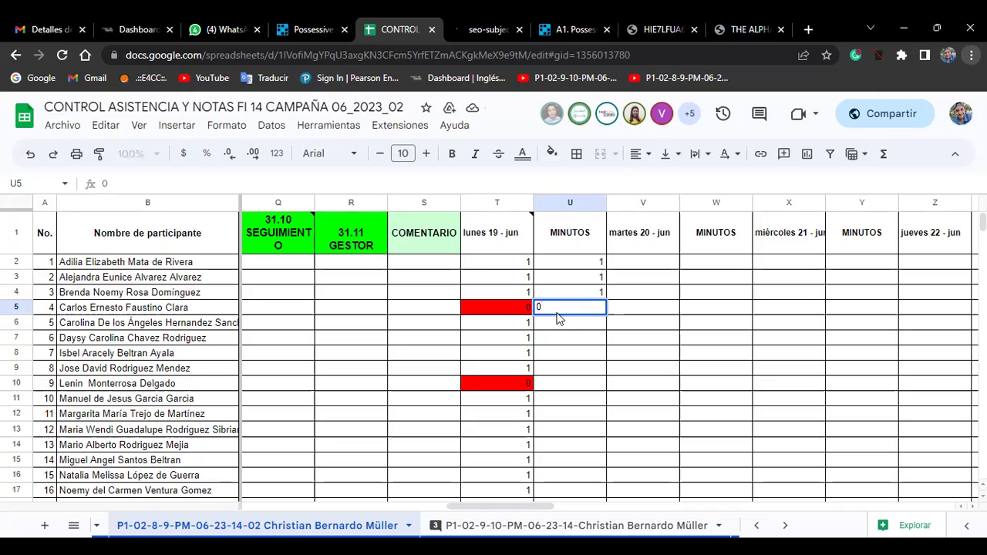
key(Return)
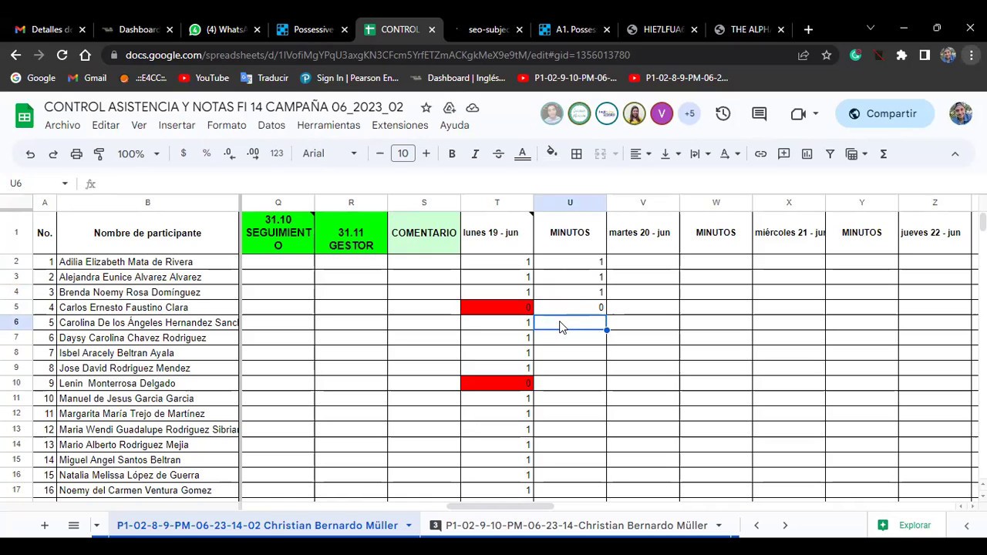
text(0)
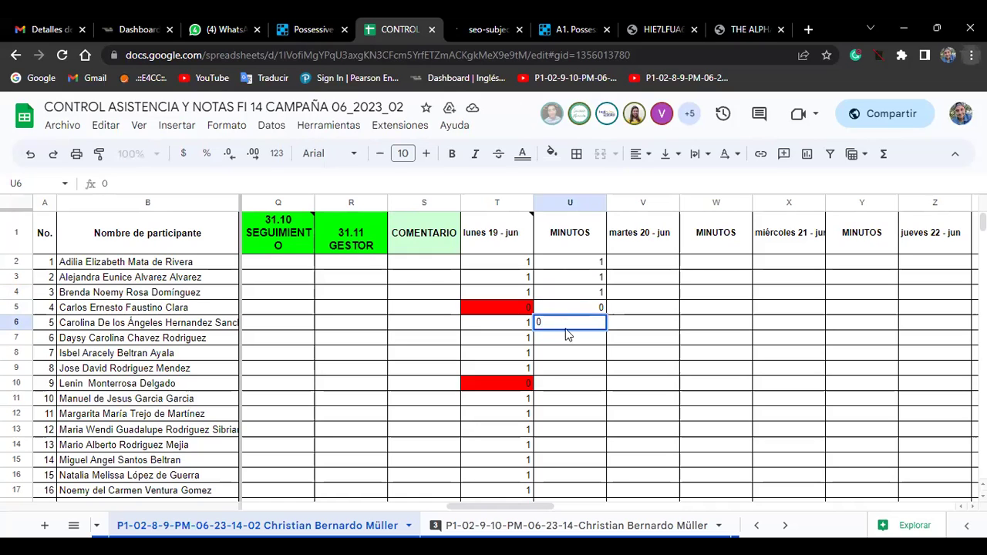
key(Return)
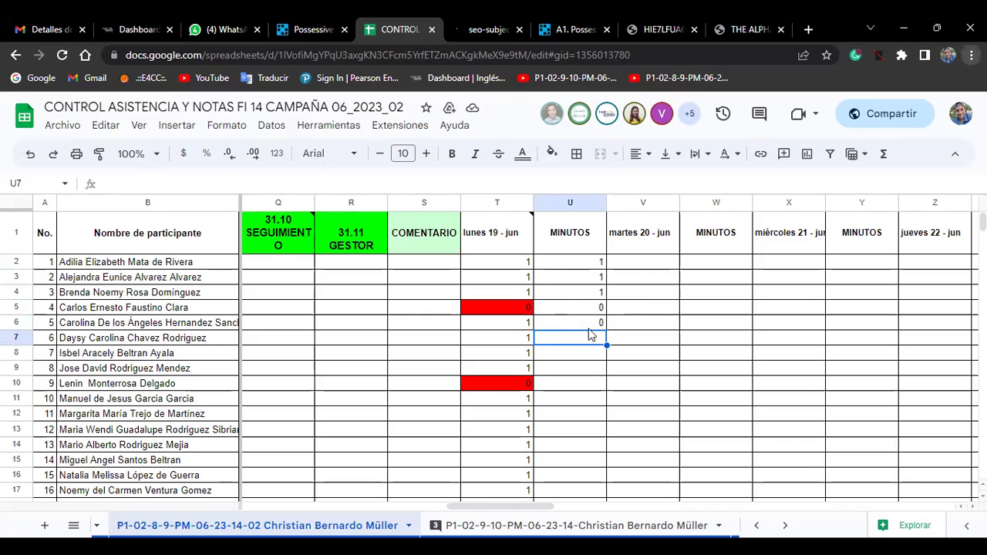
Mark participants 6 to 8 with 1 in cells V7, V8 and V9 of the martes 20 - jun column
click(628, 337)
text(1)
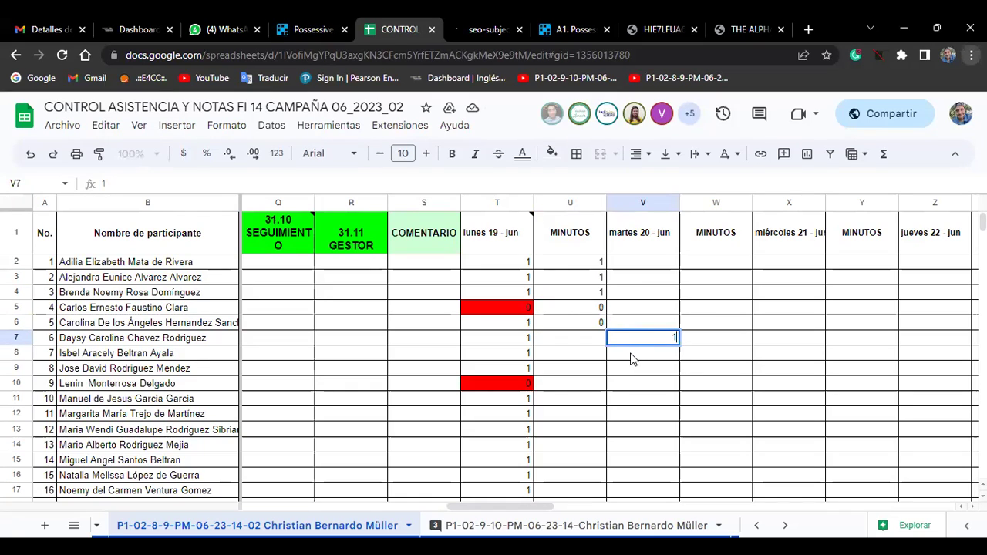
click(637, 357)
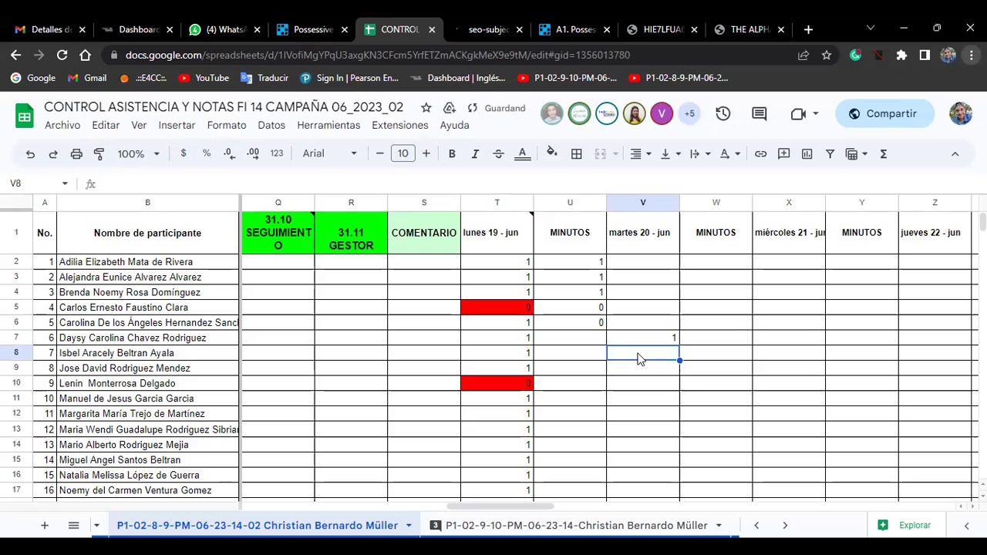
text(1)
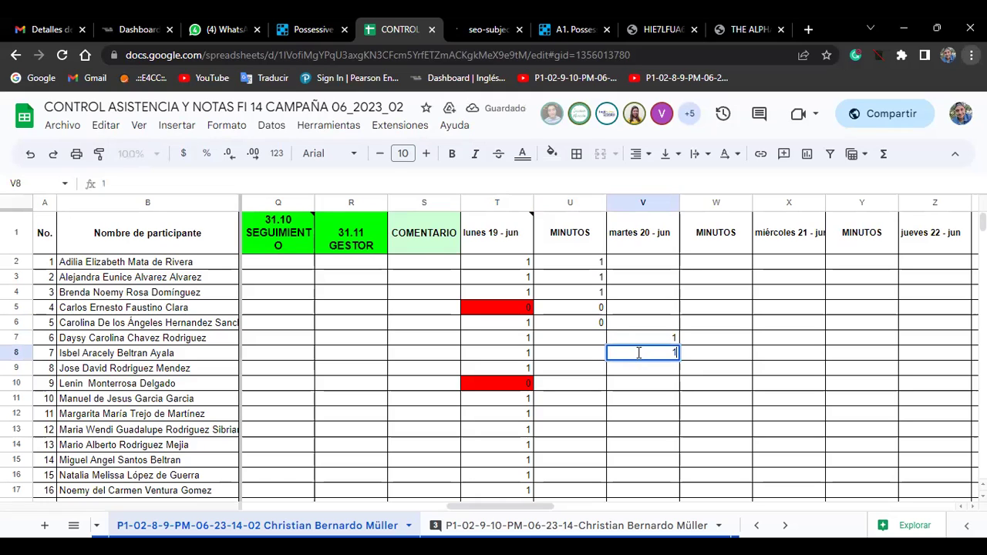
click(642, 369)
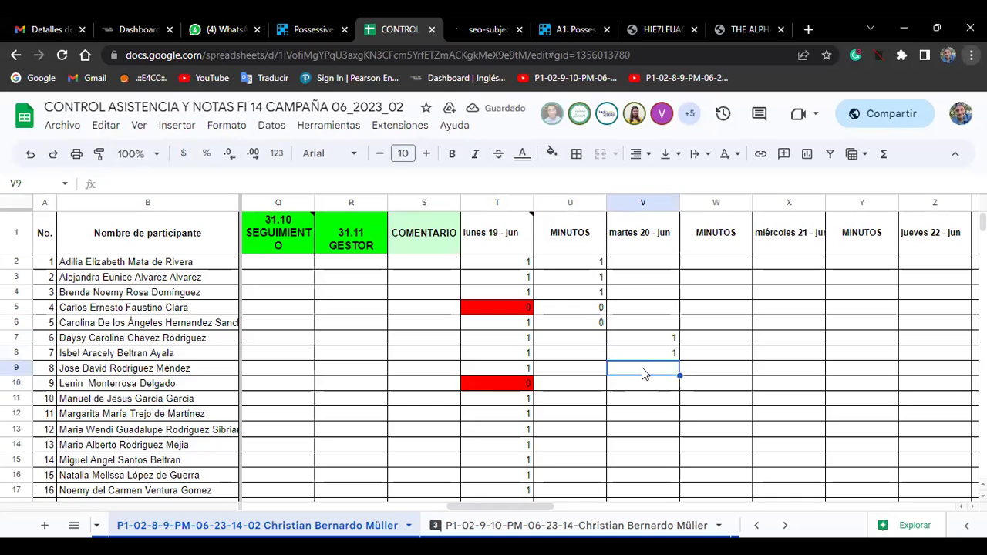
text(1)
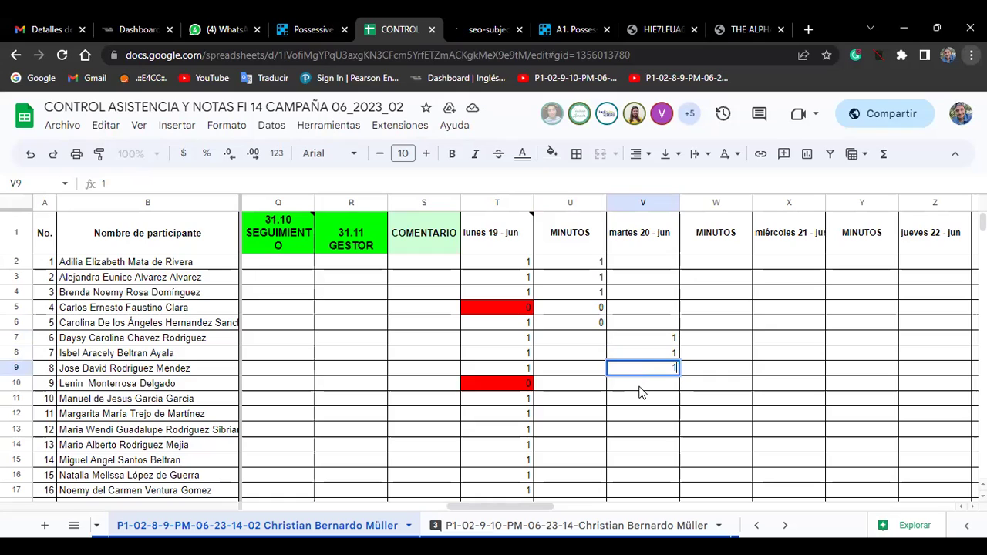
Mark participants 9 and 10 with 0 in cells V10 and V11 of the martes 20 - jun column
click(639, 391)
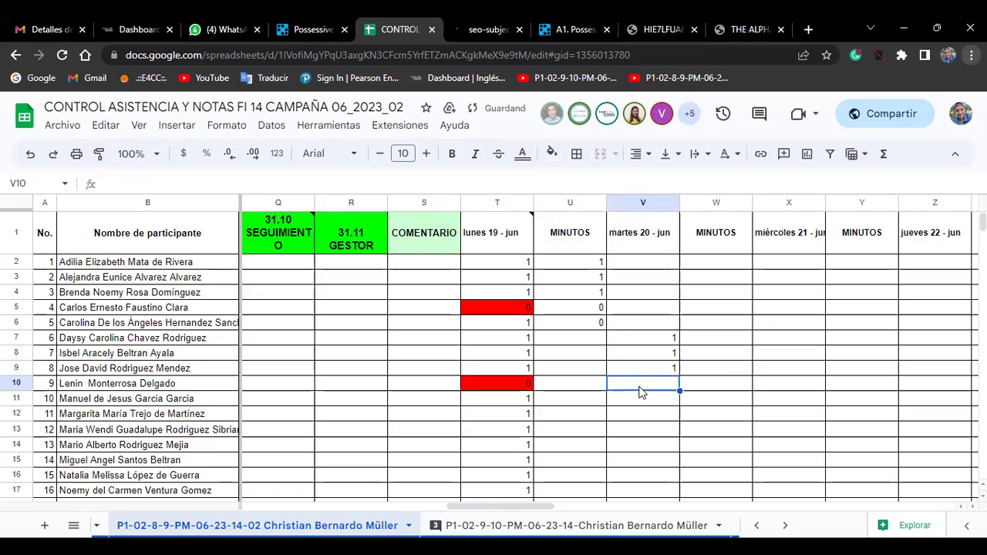
text(0)
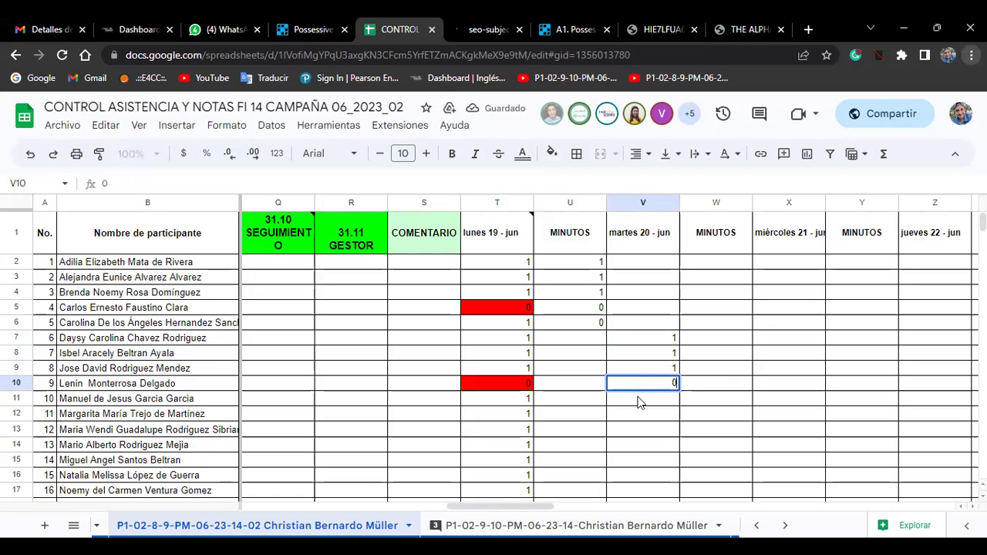
click(639, 399)
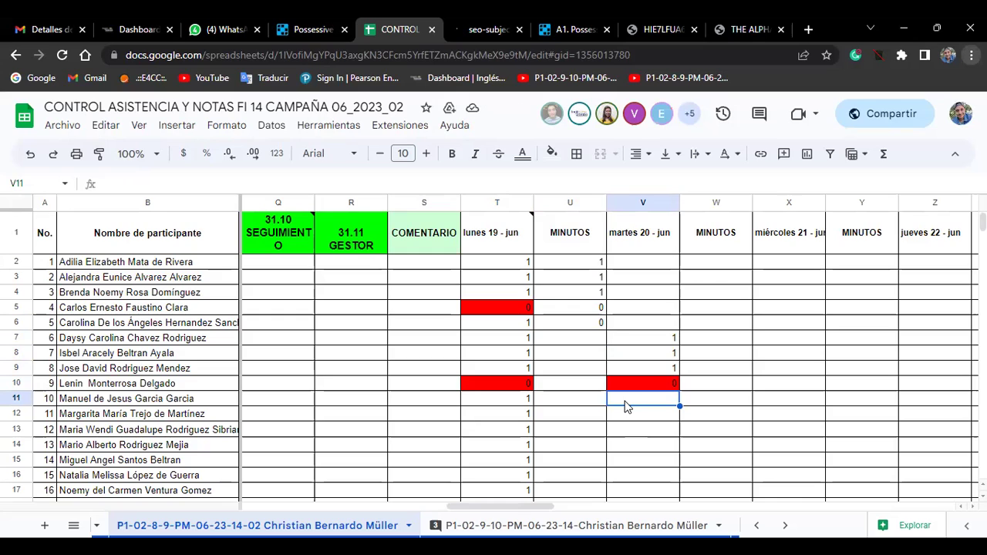
text(0)
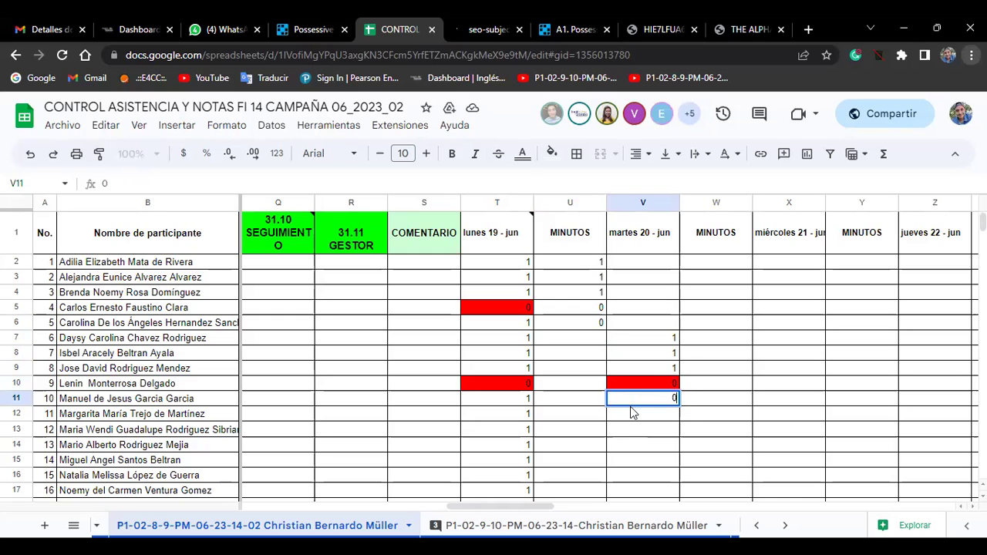
click(630, 406)
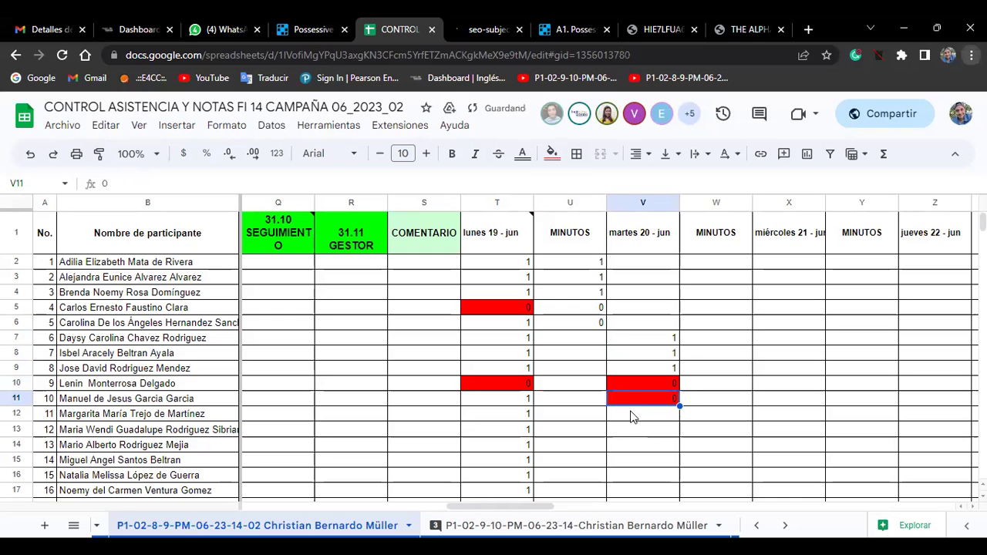
Mark participants 11 to 13 with 1 in cells V12, V13 and V14 of the martes 20 - jun column
click(631, 415)
text(1)
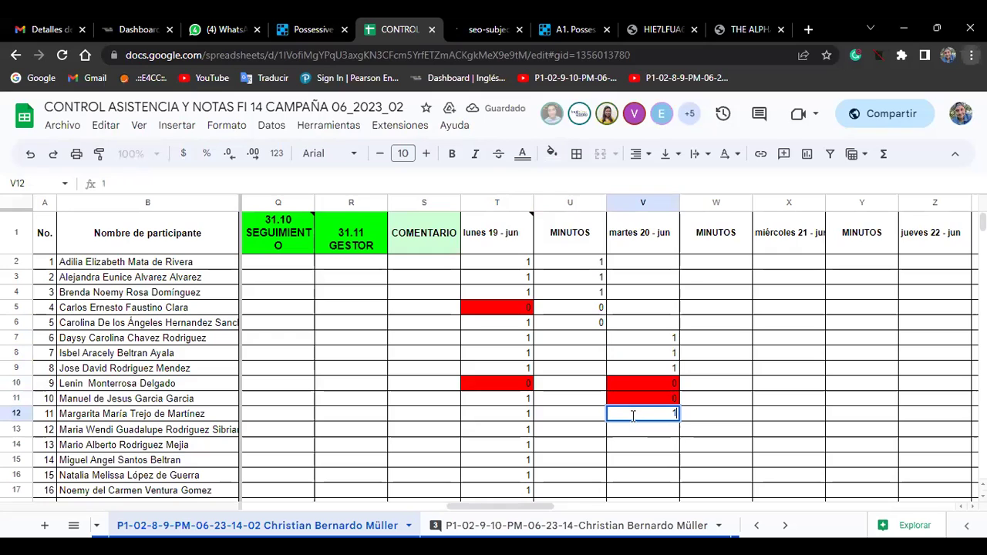
click(631, 432)
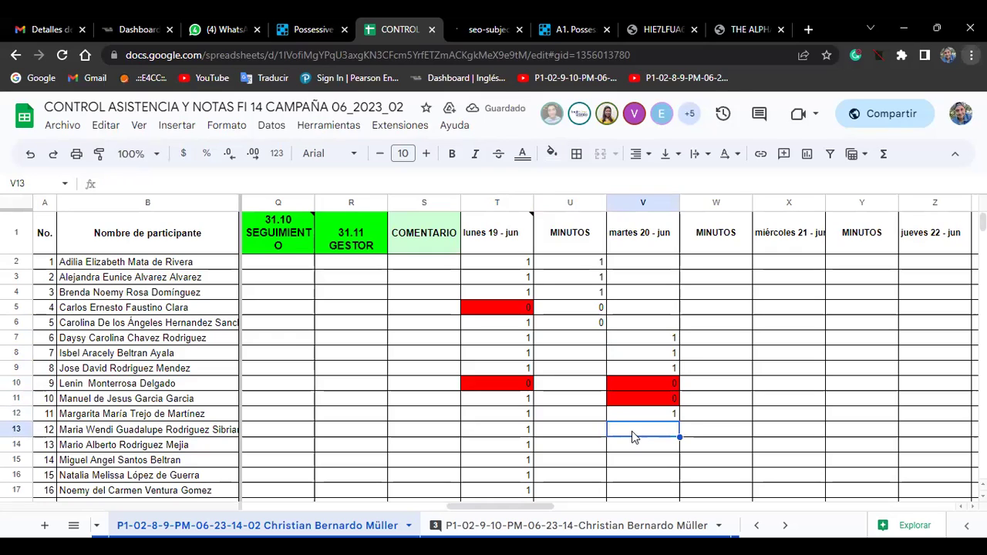
text(1)
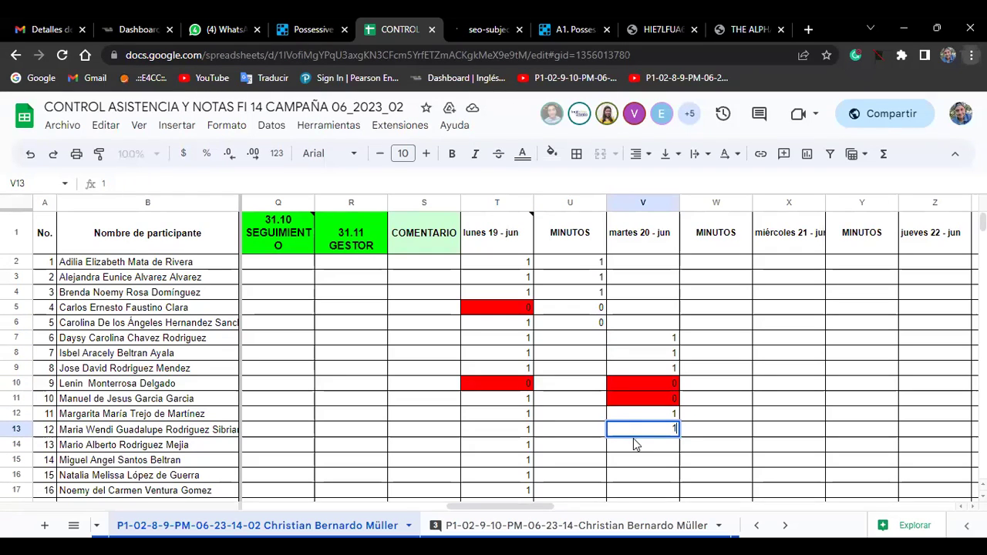
click(636, 448)
text(1)
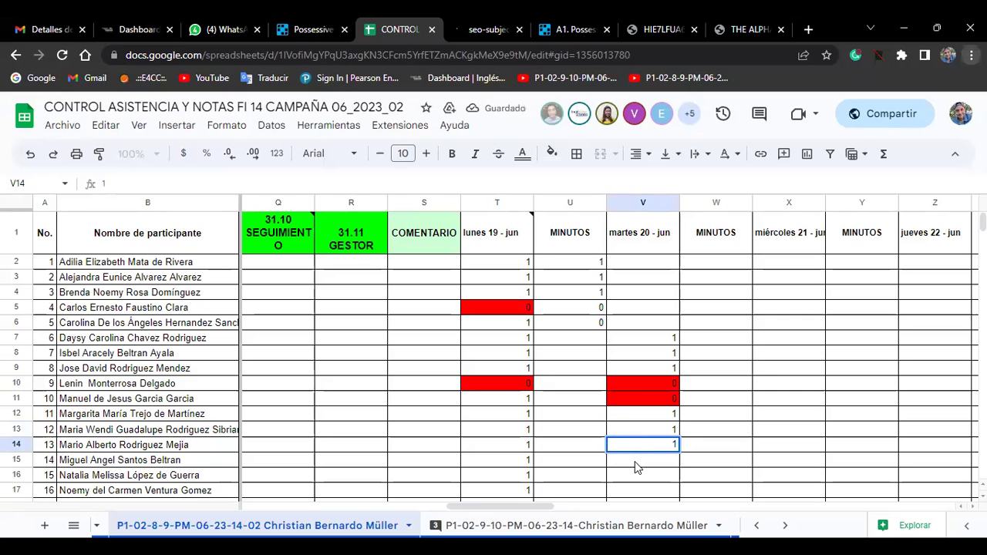
Mark participant 14 with 0 in cell V15 and participant 15 with 1 in cell V16 of the martes 20 - jun column
click(636, 465)
text(1)
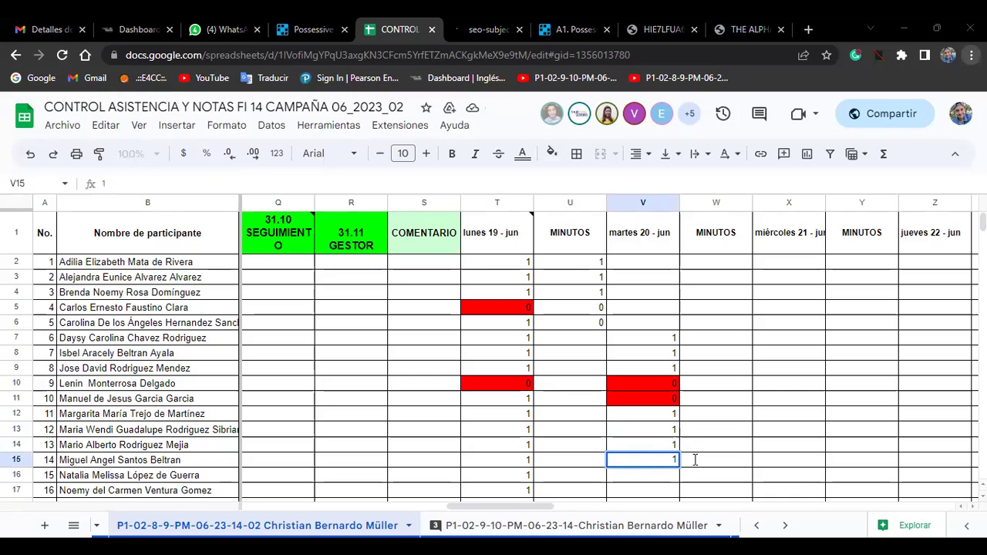
key(BackSpace)
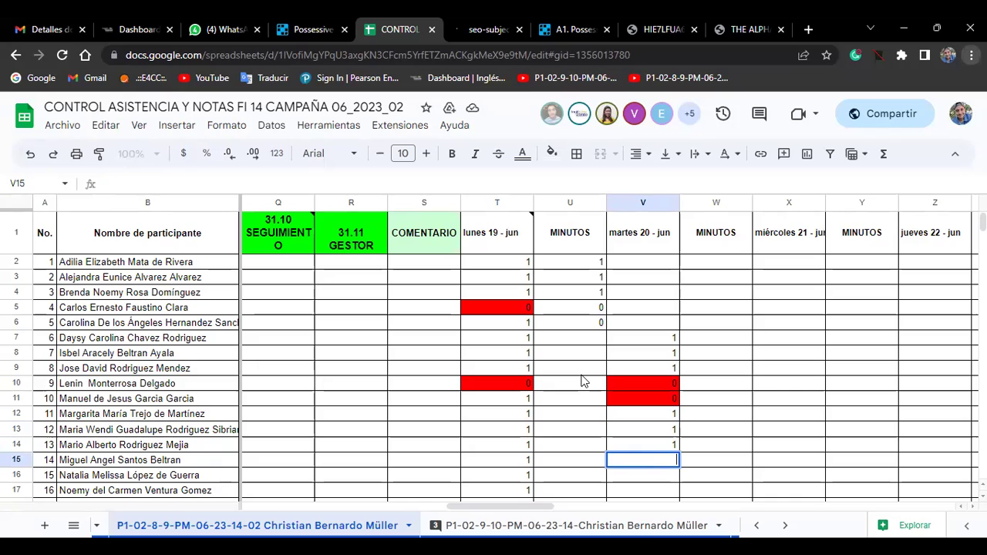
text(0)
click(633, 476)
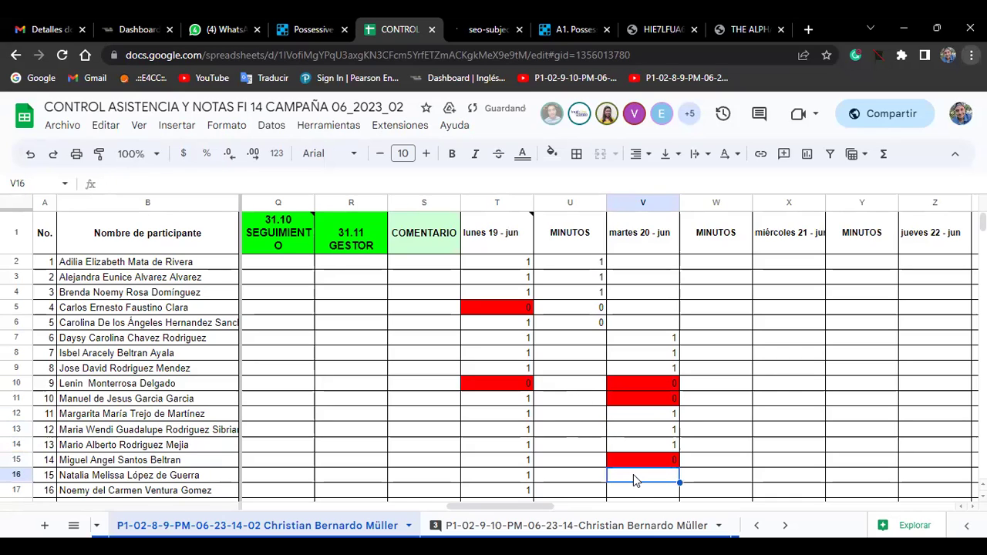
text(1)
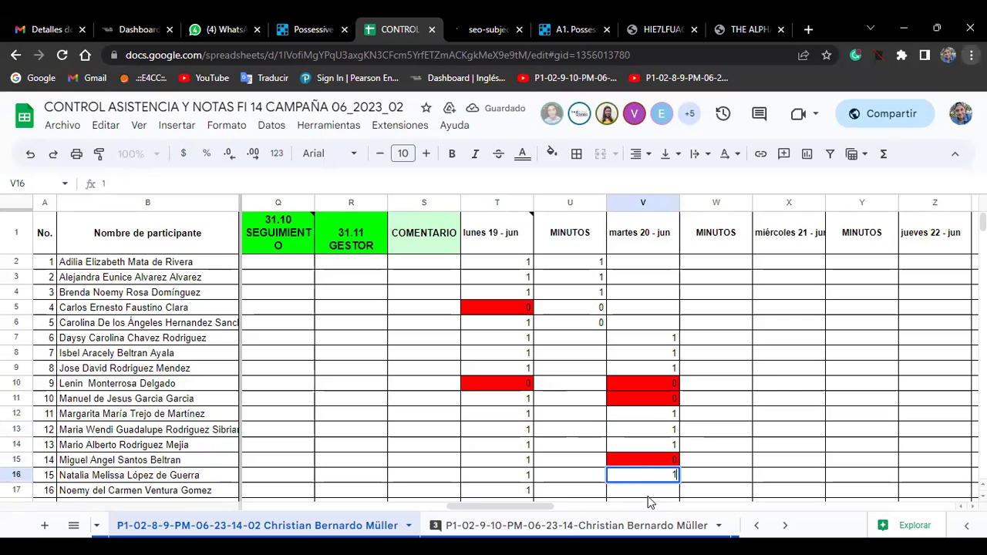
key(Return)
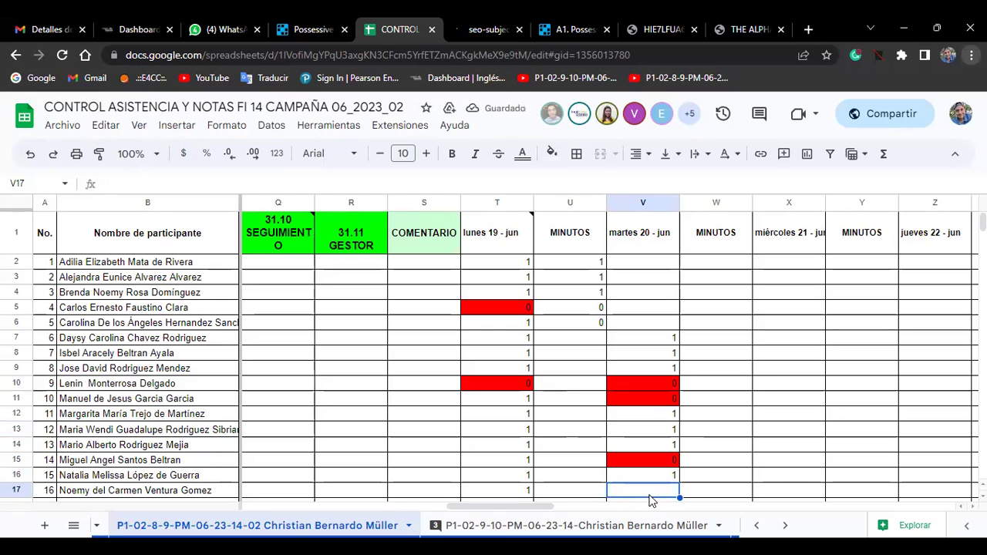
Mark participant 16 with 0 in cell V17 and participant 17 with 1 in cell V18 of the martes 20 - jun column
text(0)
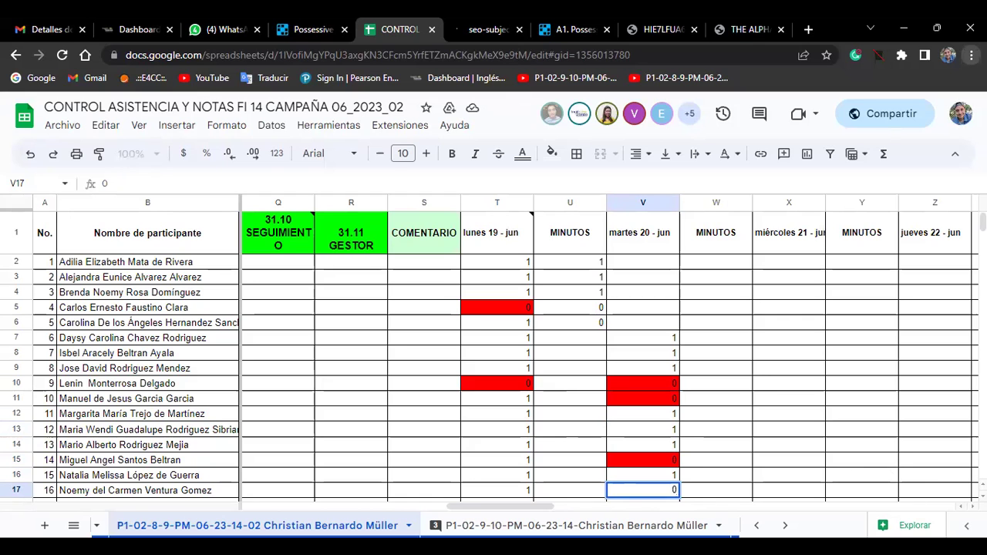
scroll(610, 355, down, 1)
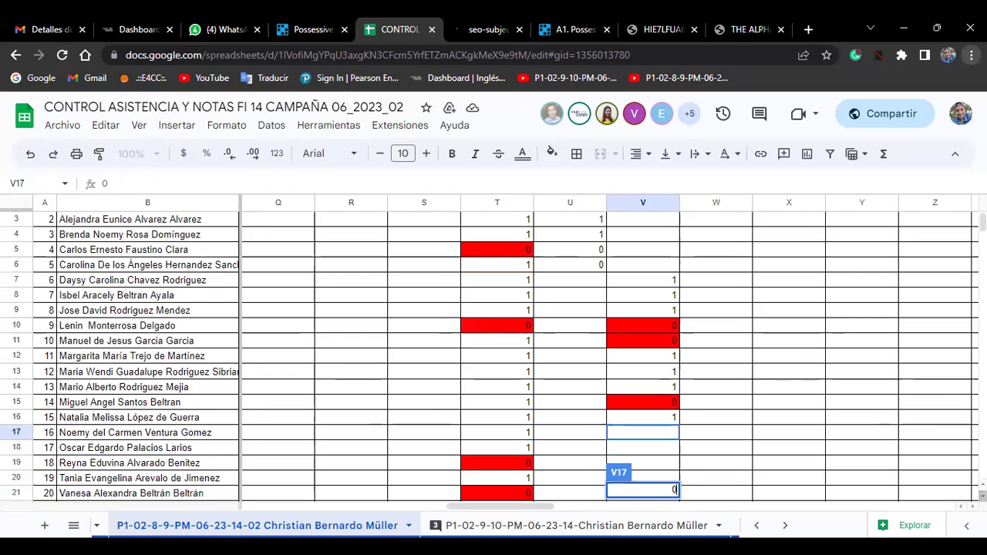
scroll(623, 378, down, 1)
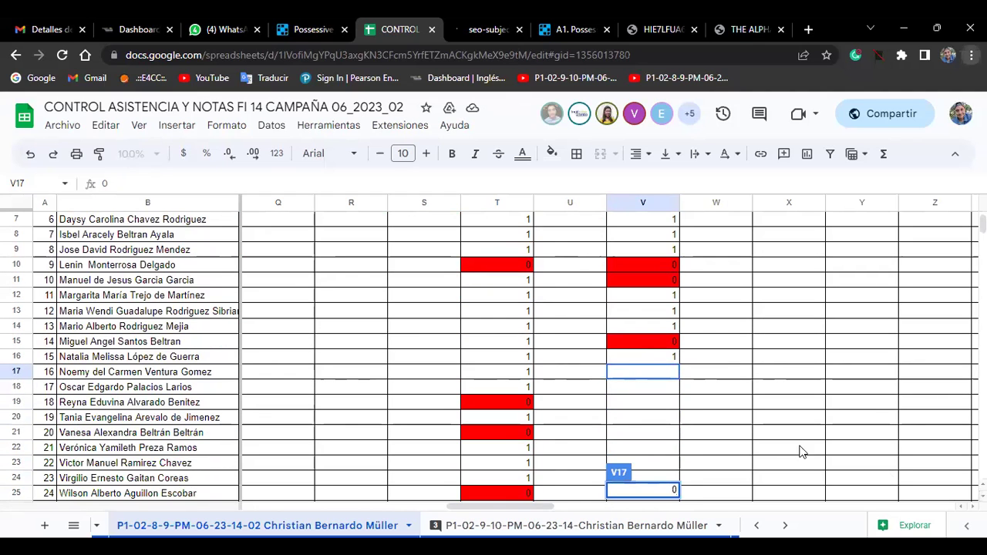
click(645, 392)
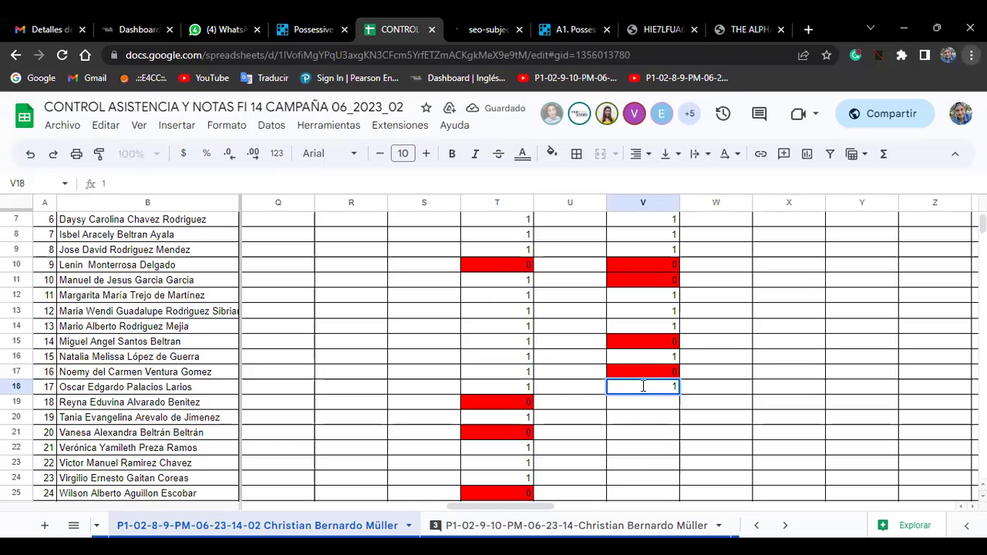
key(Return)
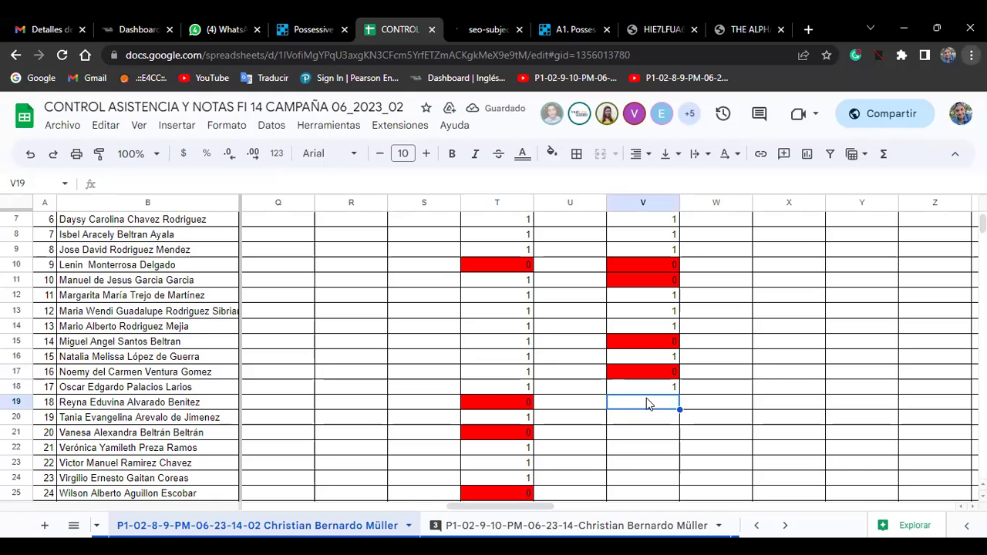
Mark participant 18 with 0 in cell V19 and participant 19 with 1 in cell V20 of the martes 20 - jun column
text(0)
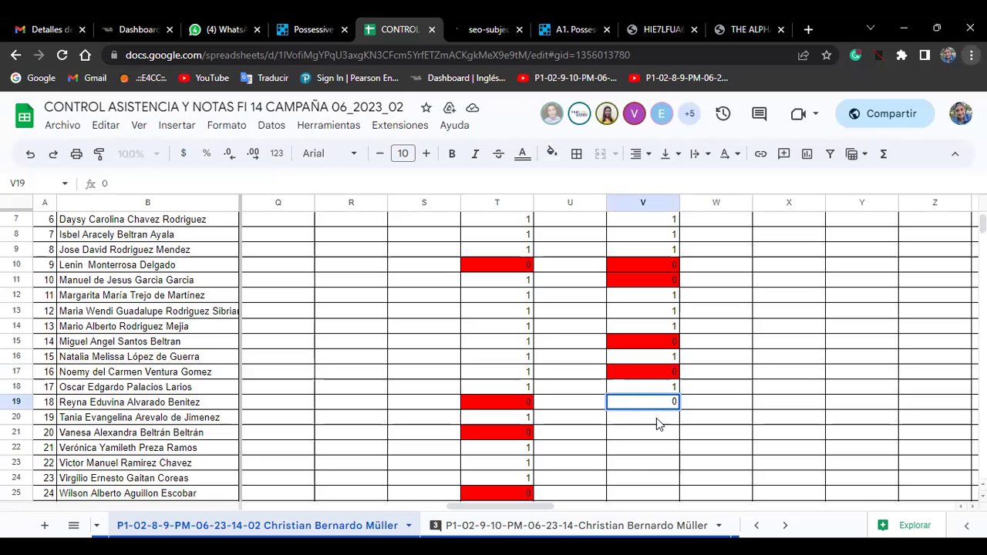
key(Return)
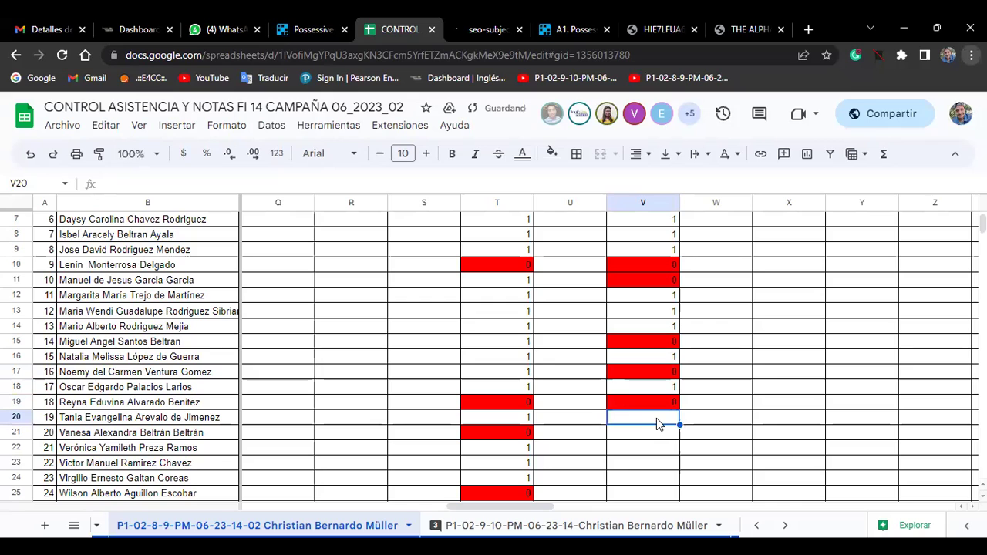
text(1)
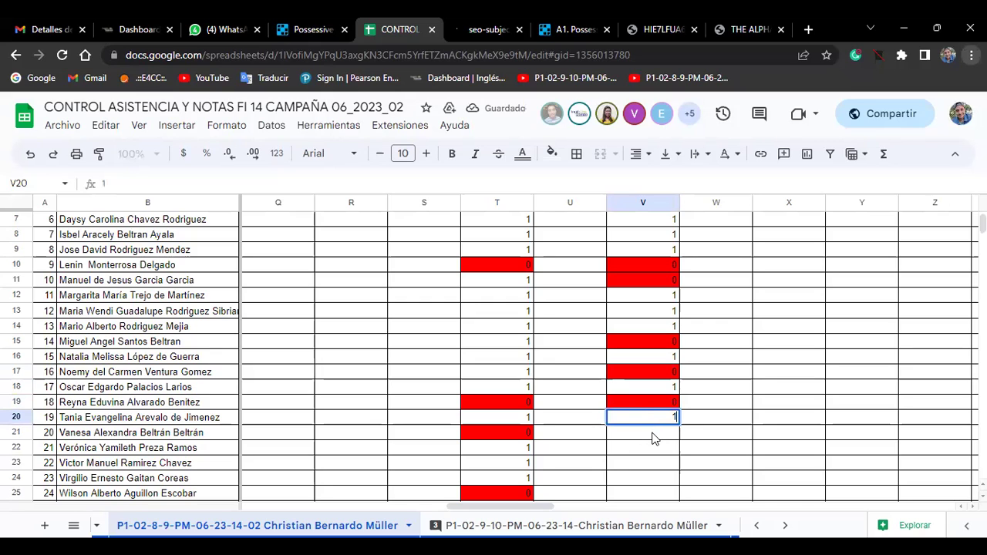
key(Return)
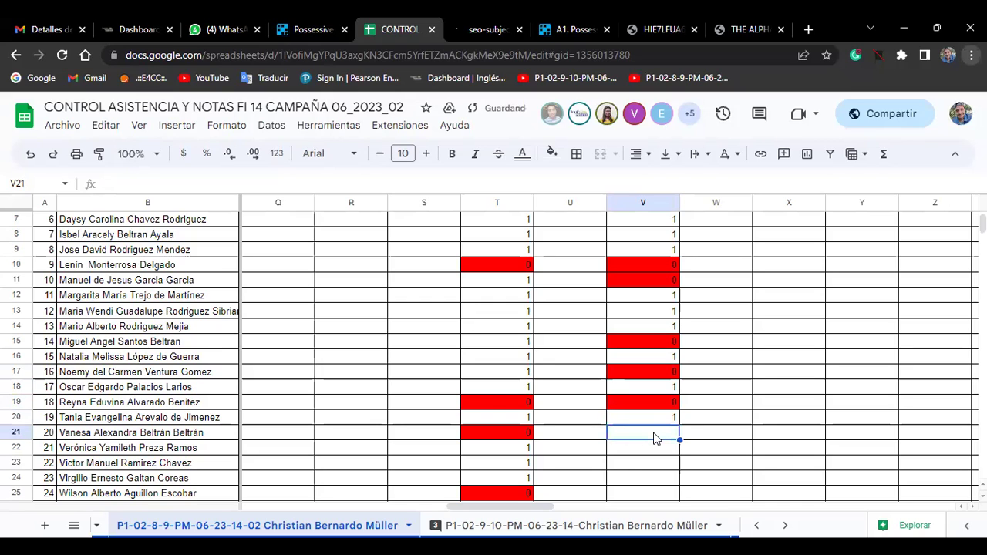
Mark participants 20 to 23 with 1 in cells V21 to V24 of the martes 20 - jun column
text(1)
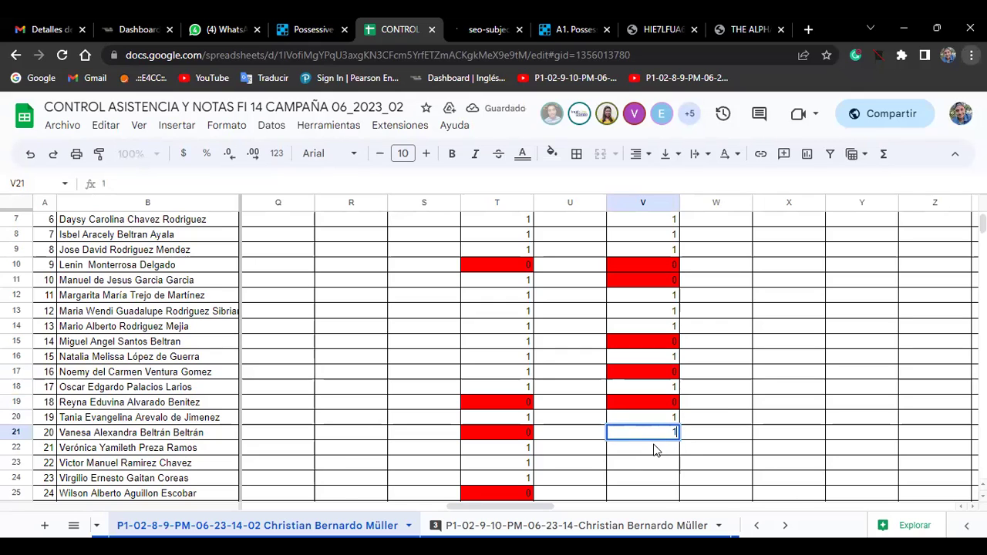
key(Return)
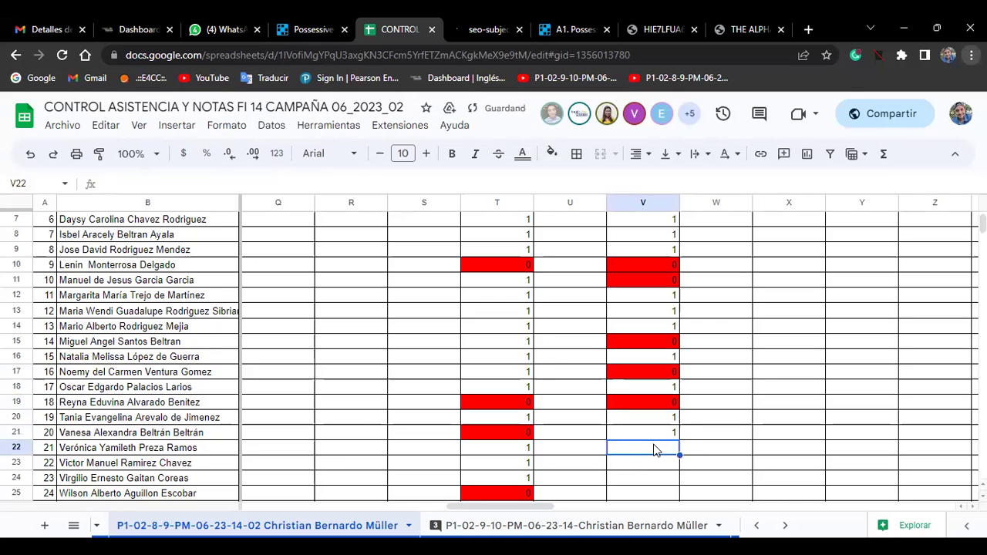
text(1)
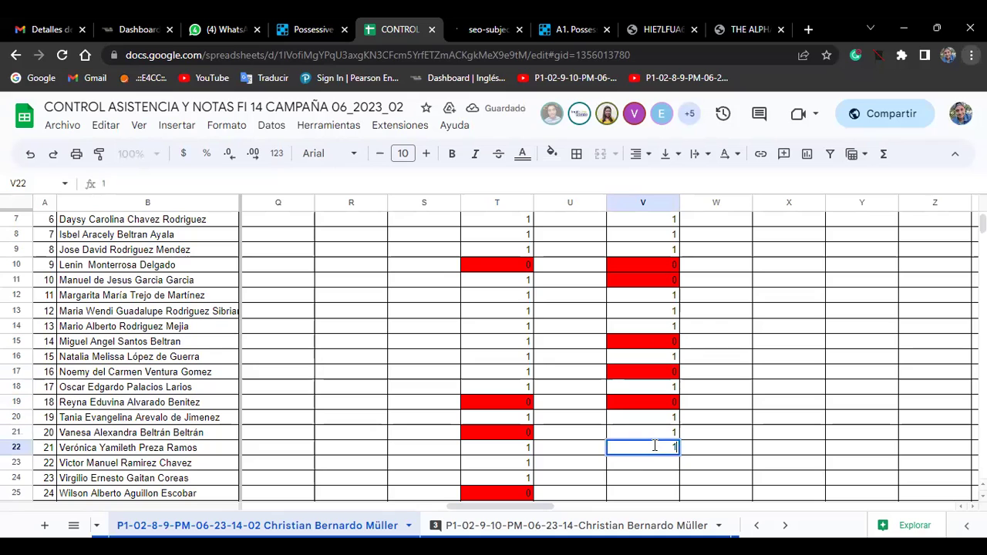
key(Return)
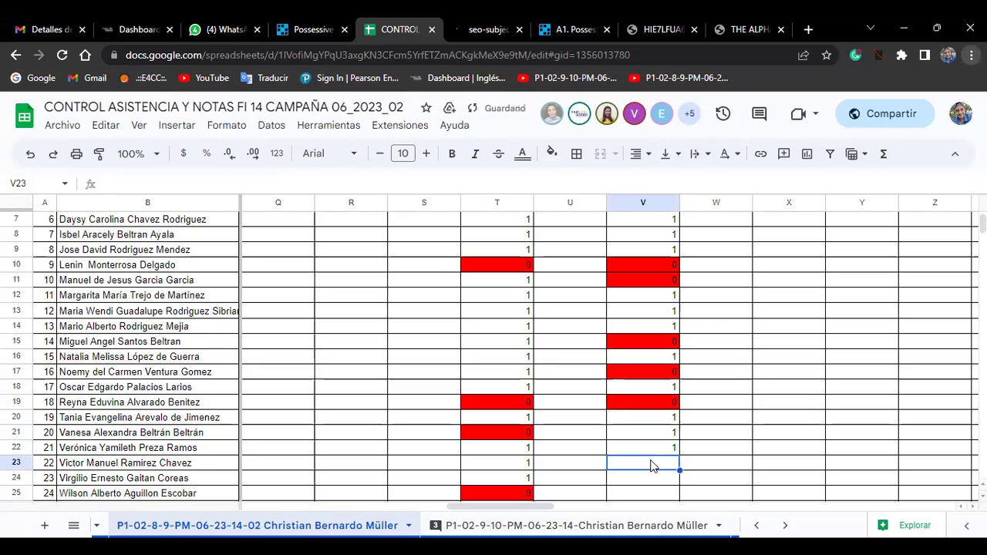
text(1)
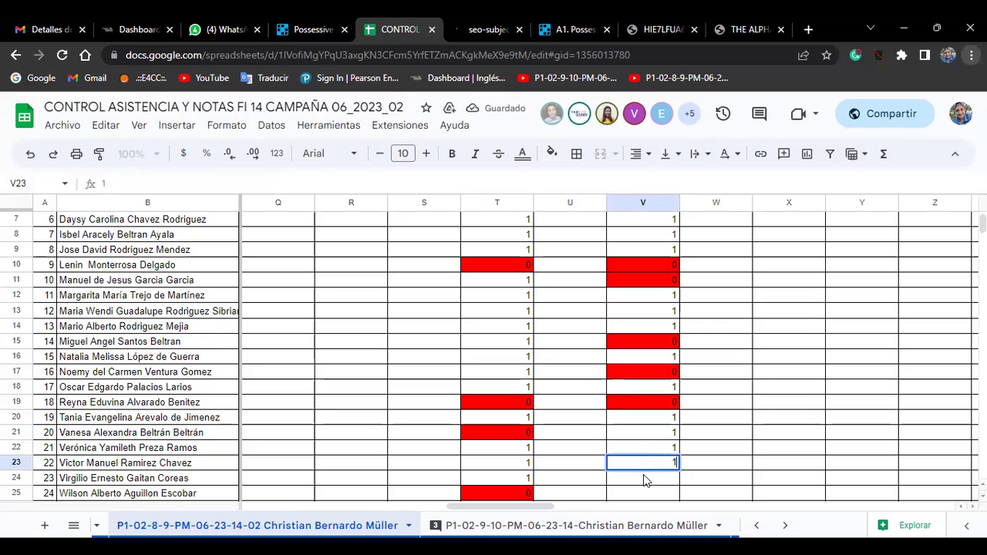
key(Return)
text(1)
key(Return)
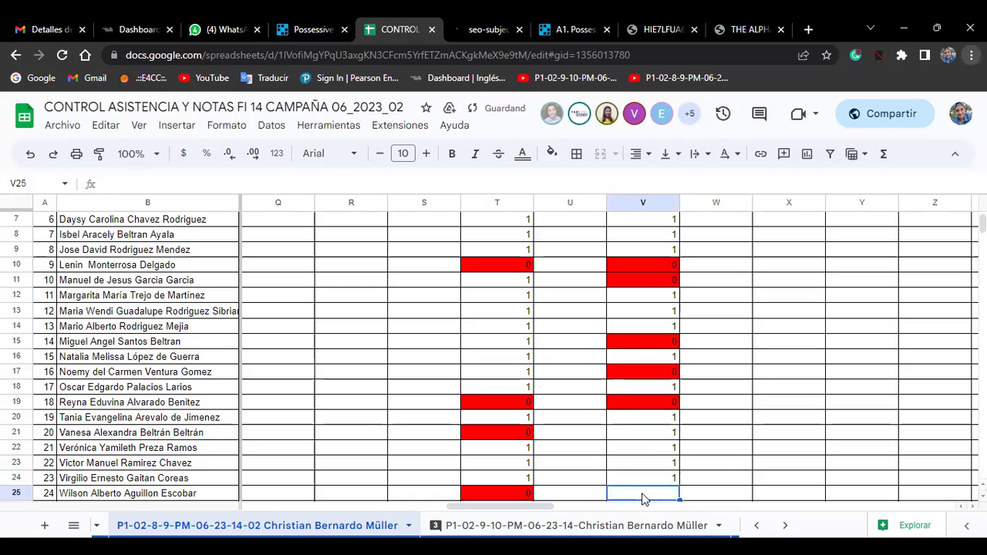
Mark participants 24 to 26 with 1 in cells V25, V26 and V27 of the martes 20 - jun column
text(1)
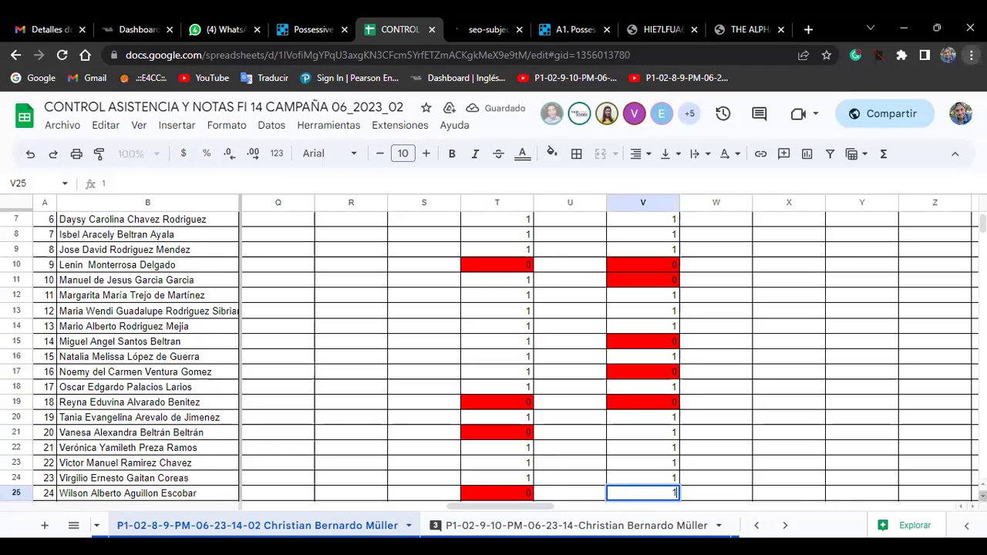
scroll(776, 458, down, 2)
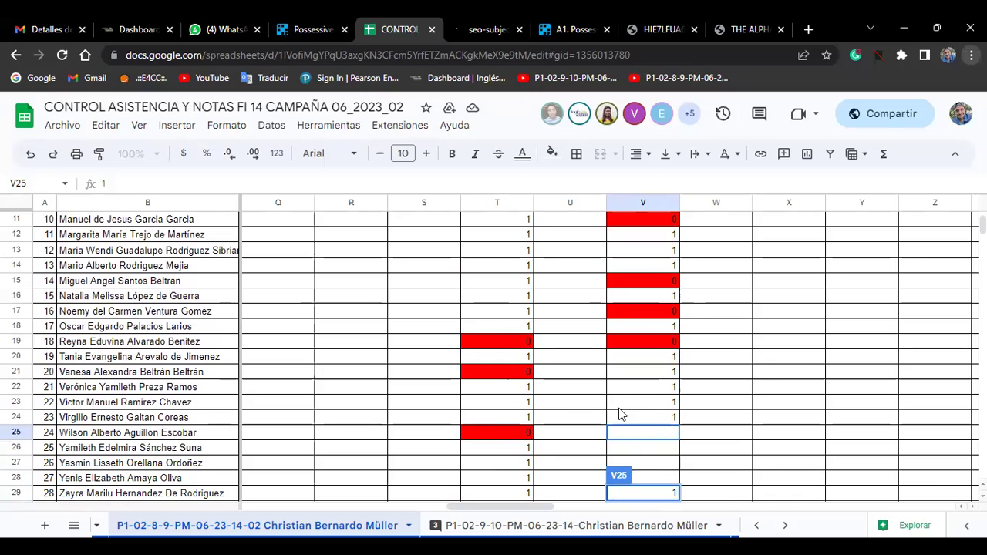
click(650, 434)
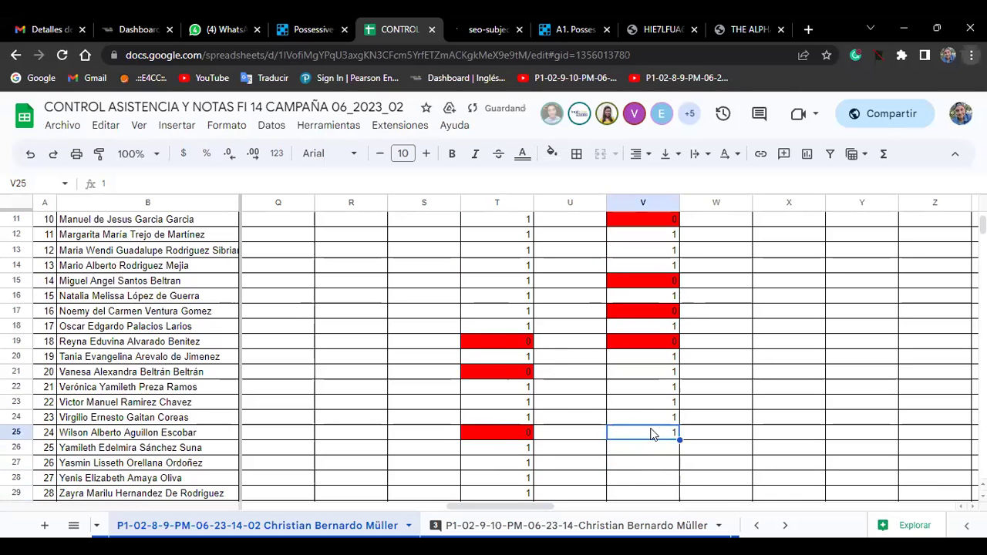
click(648, 446)
text(1)
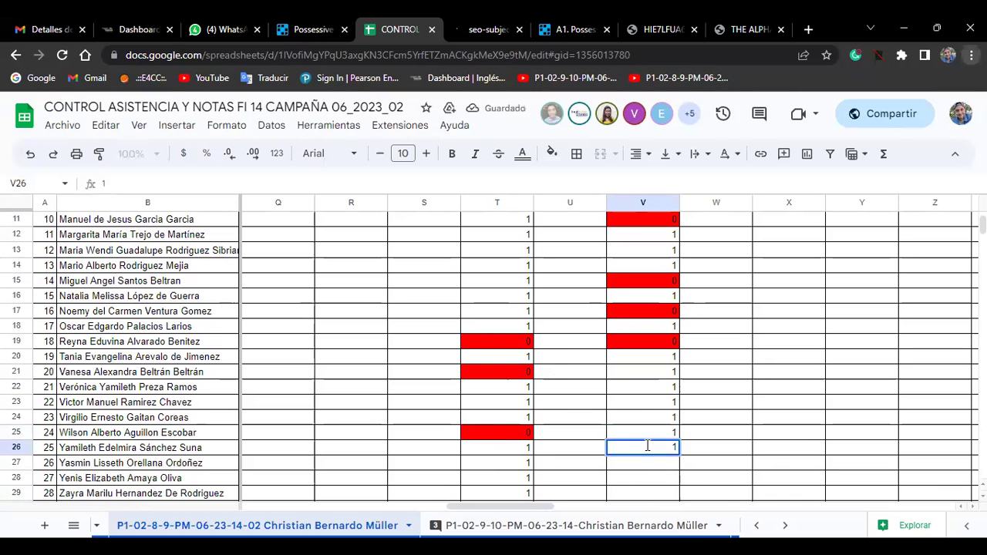
click(650, 469)
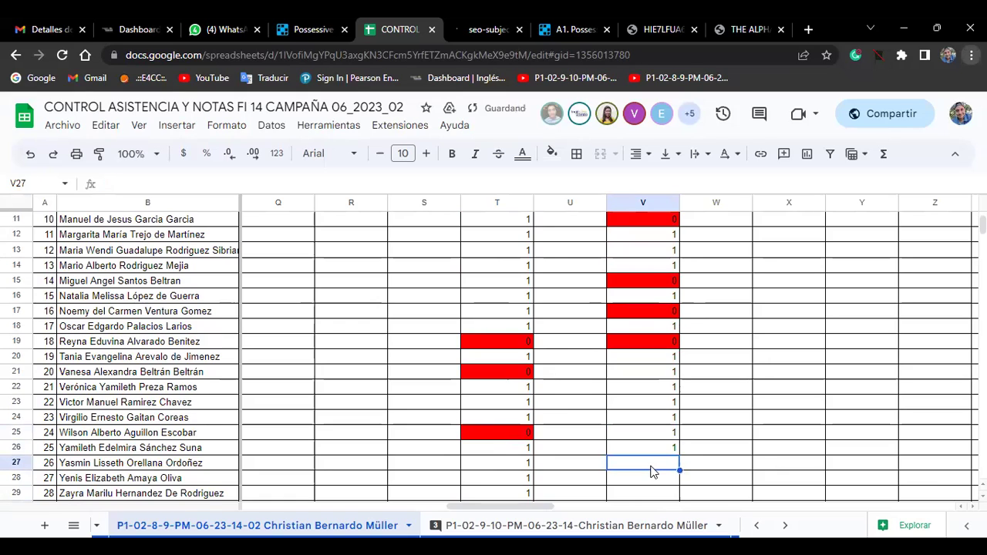
text(1)
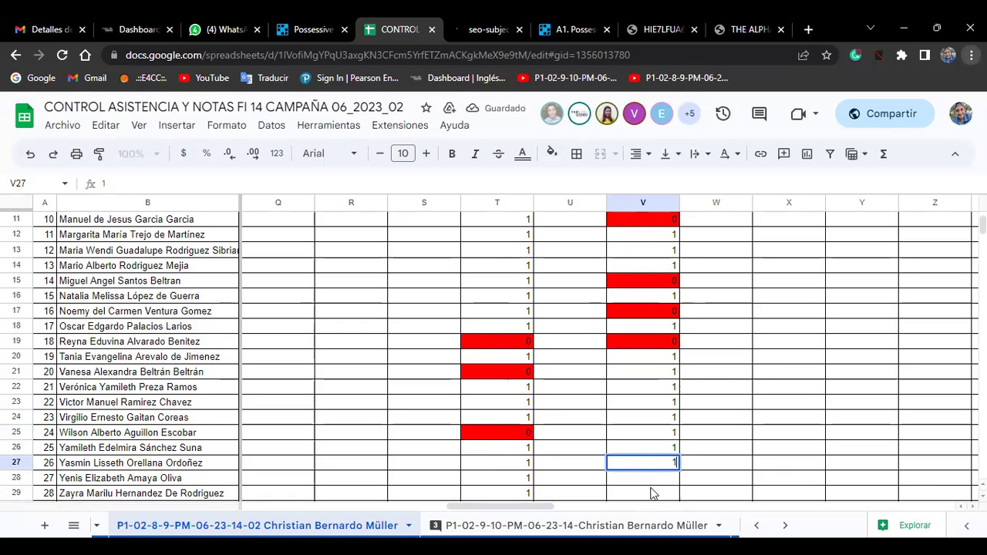
Mark participants 27 and 28 with 1 in cells V28 and V29 of the martes 20 - jun column
click(646, 478)
text(1)
click(647, 496)
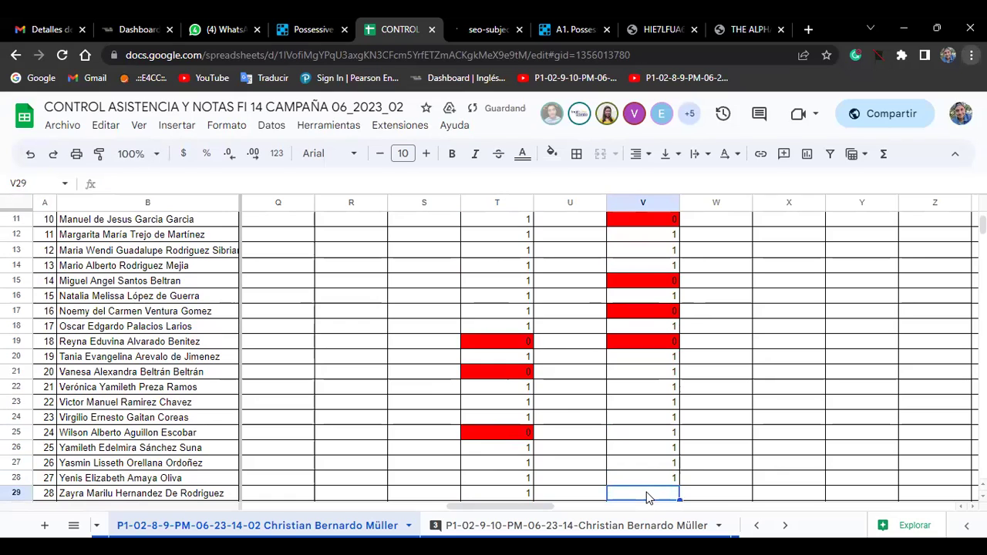
text(1)
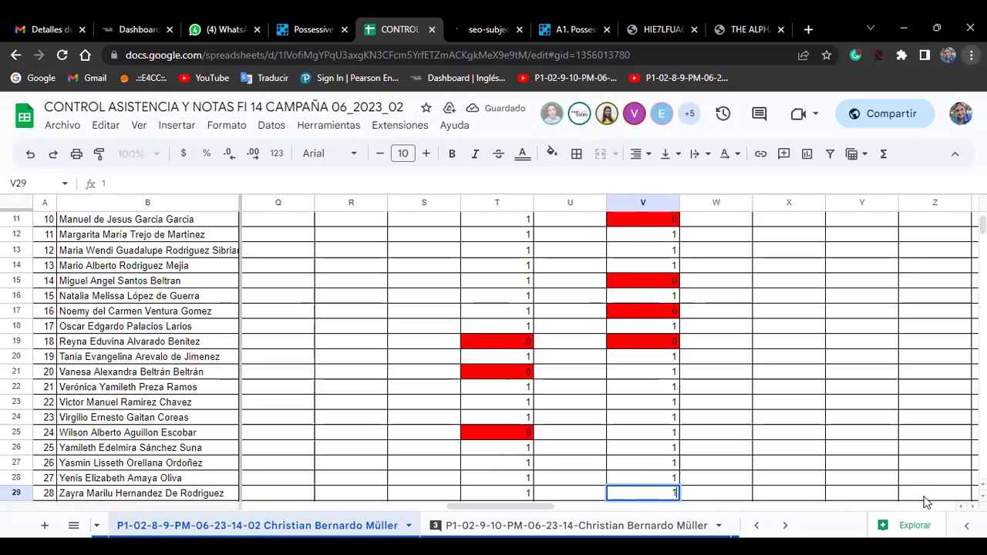
scroll(982, 497, down, 1)
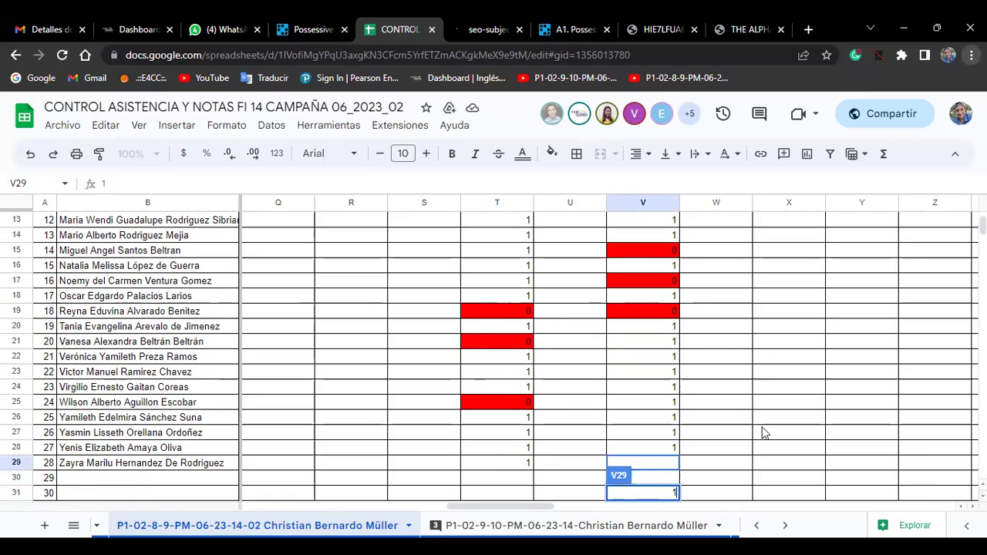
key(ctrl+Return)
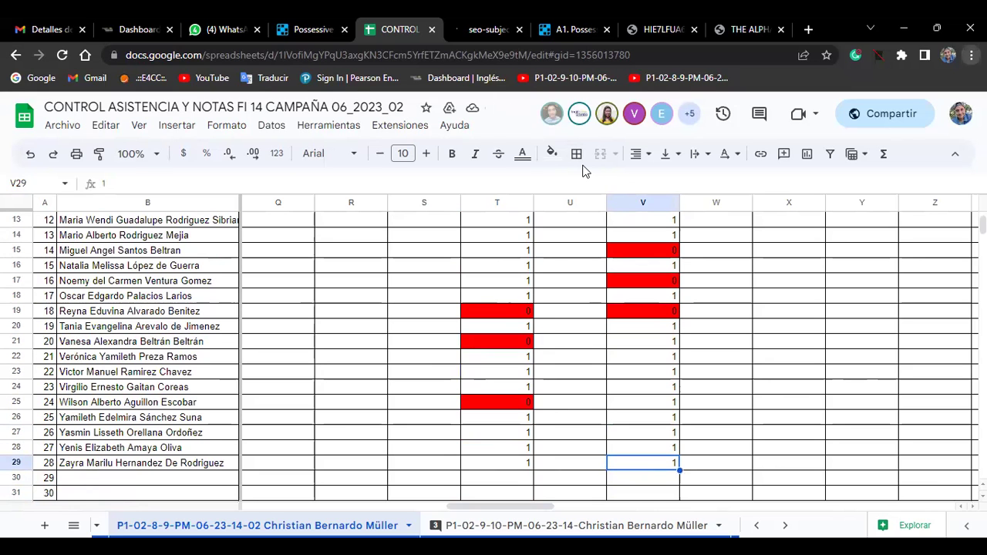
Stop sharing the screen and return to the video meeting's participant gallery
key(alt+s)
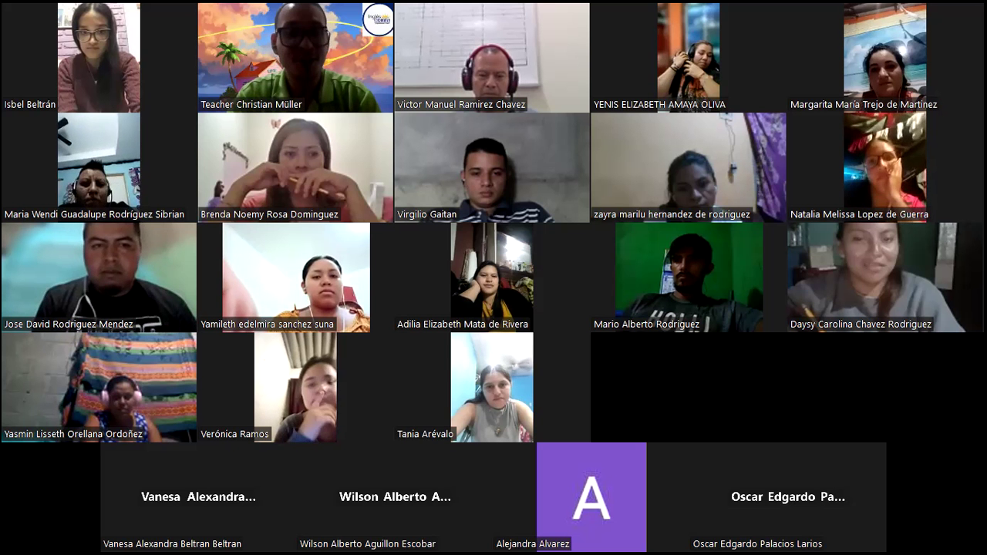